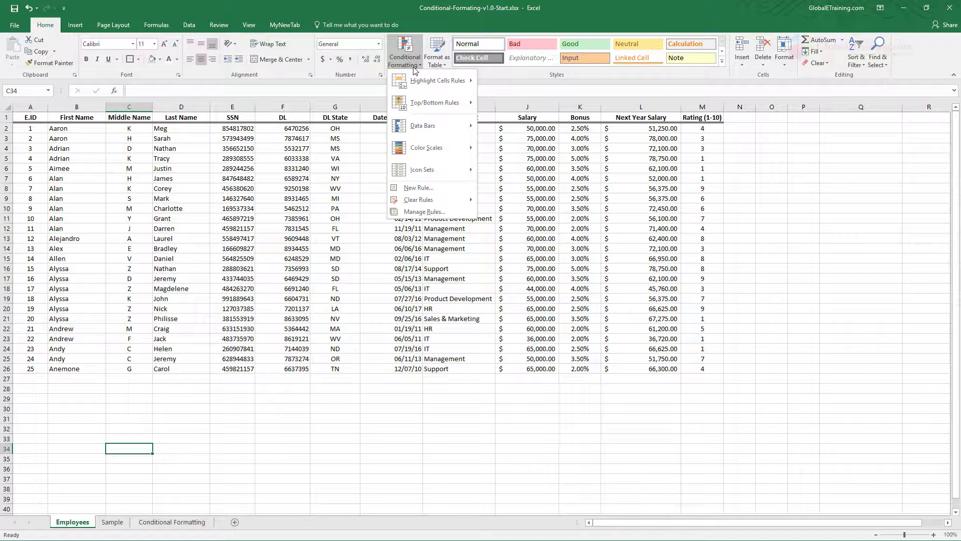
Switch to the Sample sheet and look over the Data Bars, Color Scales, Icon Set 1 and Icon Set 2 values.
click(101, 380)
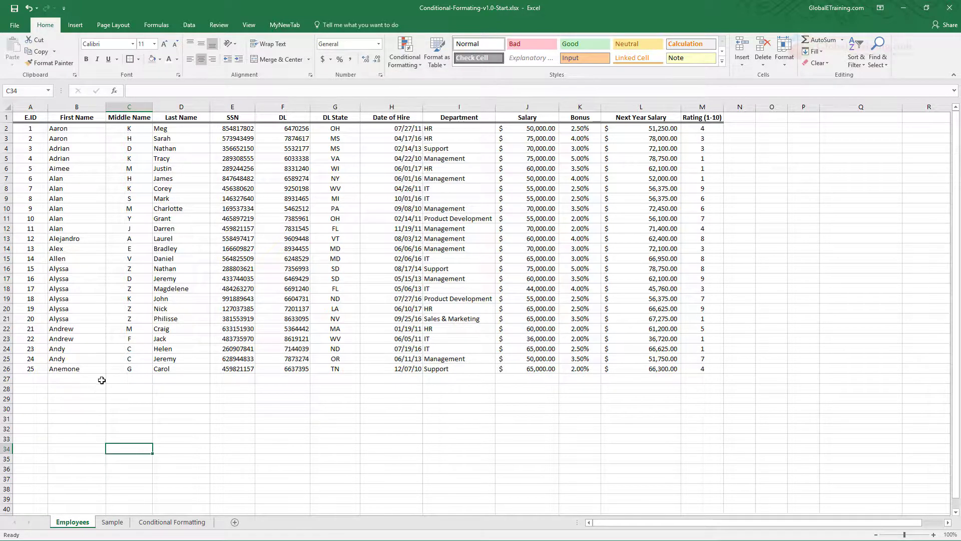
click(114, 522)
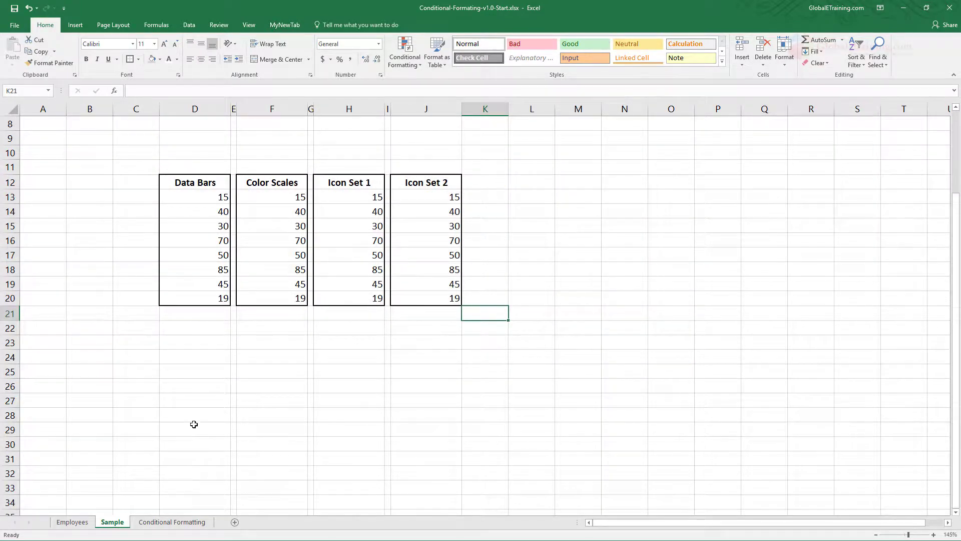
click(321, 416)
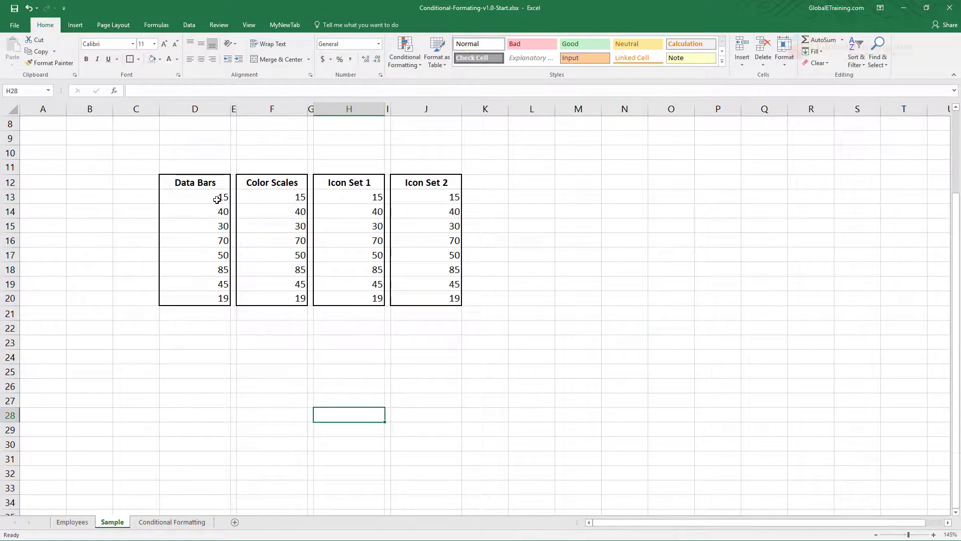
drag(217, 200, 229, 300)
drag(293, 197, 299, 299)
drag(359, 196, 377, 299)
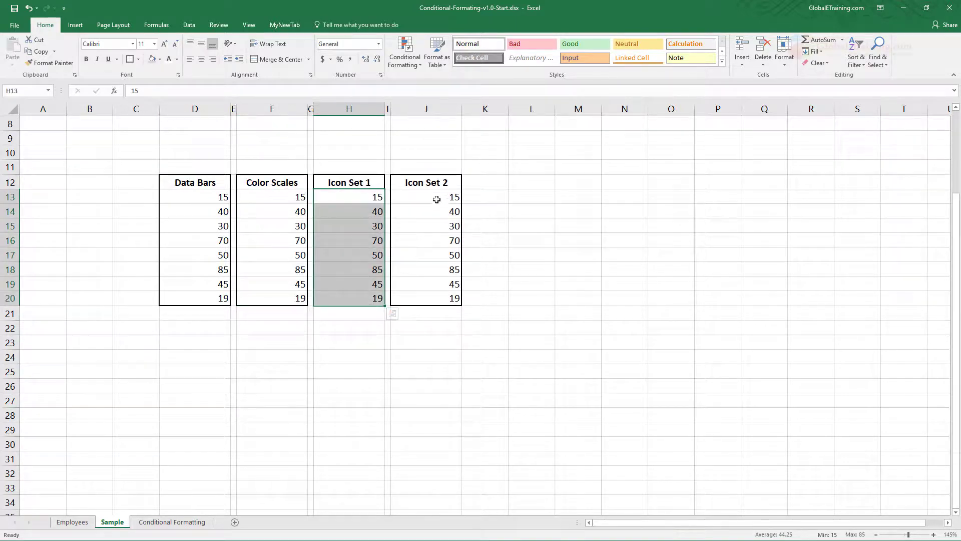
drag(435, 197, 439, 299)
click(360, 298)
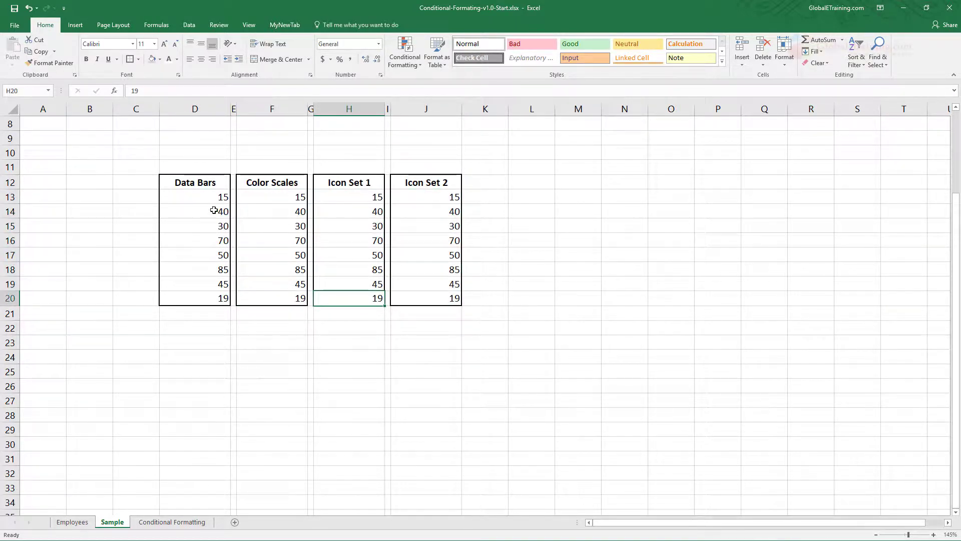
Apply light blue gradient-fill data bars to the Data Bars values in D13:D20.
drag(215, 196, 221, 300)
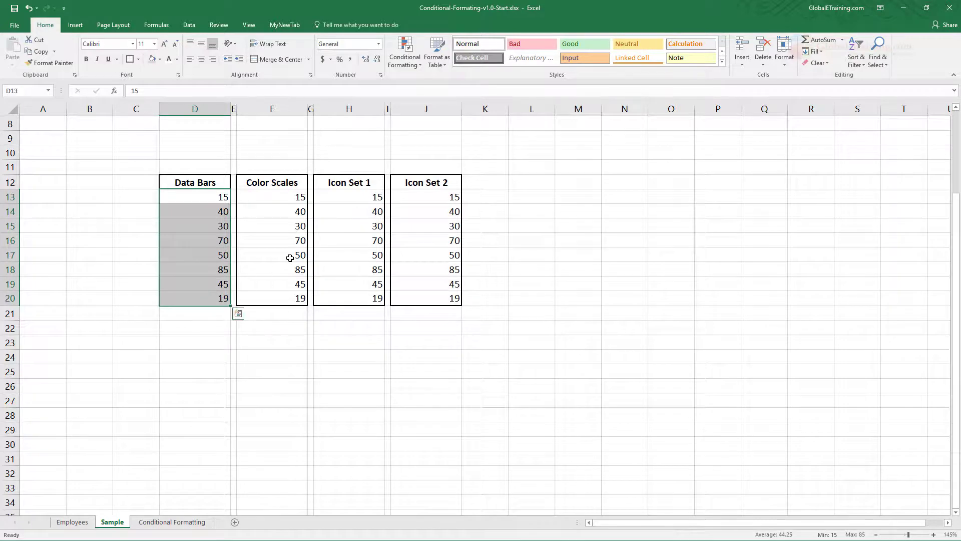
click(405, 55)
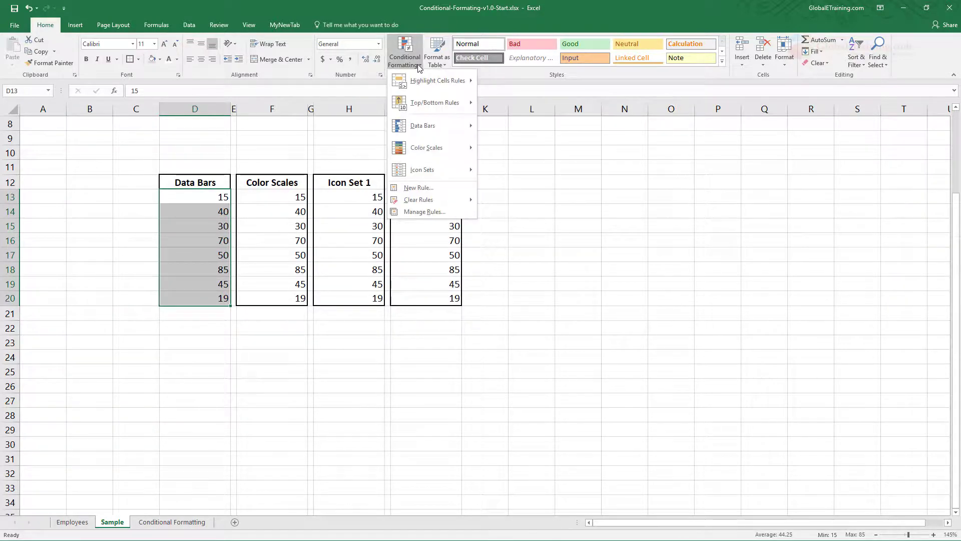
mouse_move(433, 131)
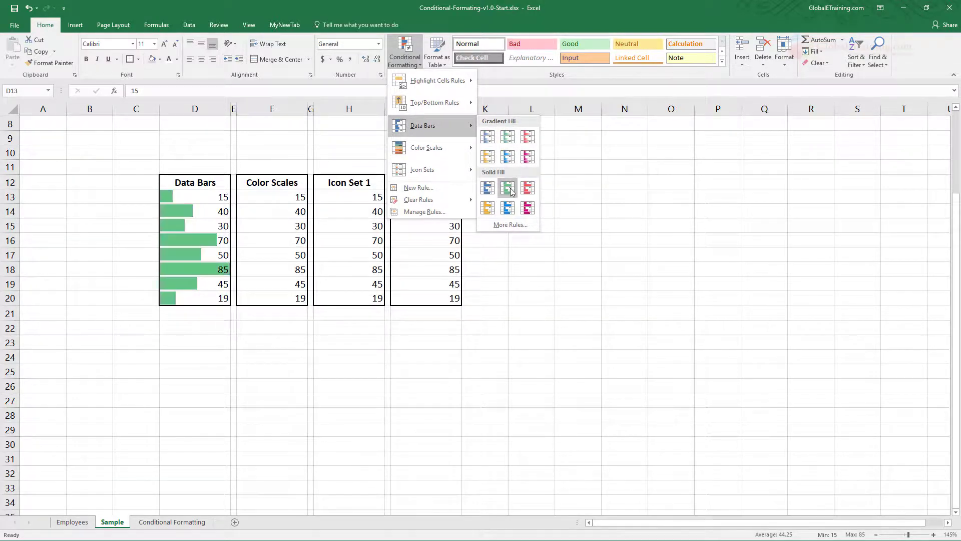
click(510, 159)
click(622, 207)
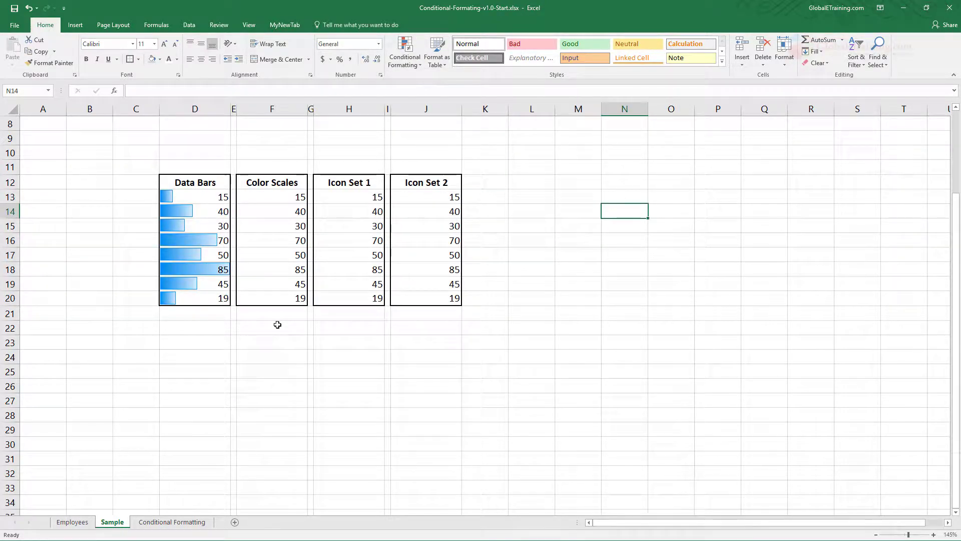
click(216, 268)
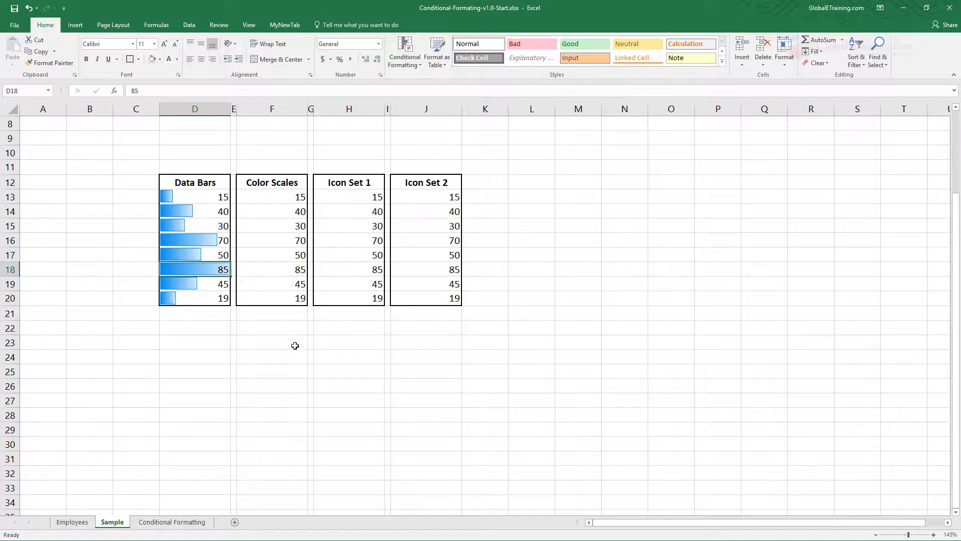
Apply the Red - White - Blue color scale to the Color Scales values in F13:F20.
drag(282, 196, 281, 298)
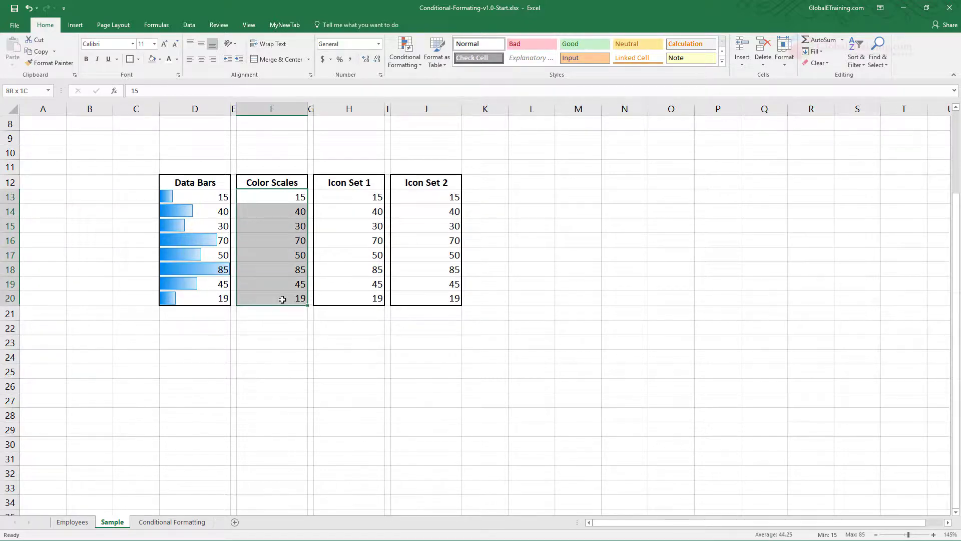
click(418, 65)
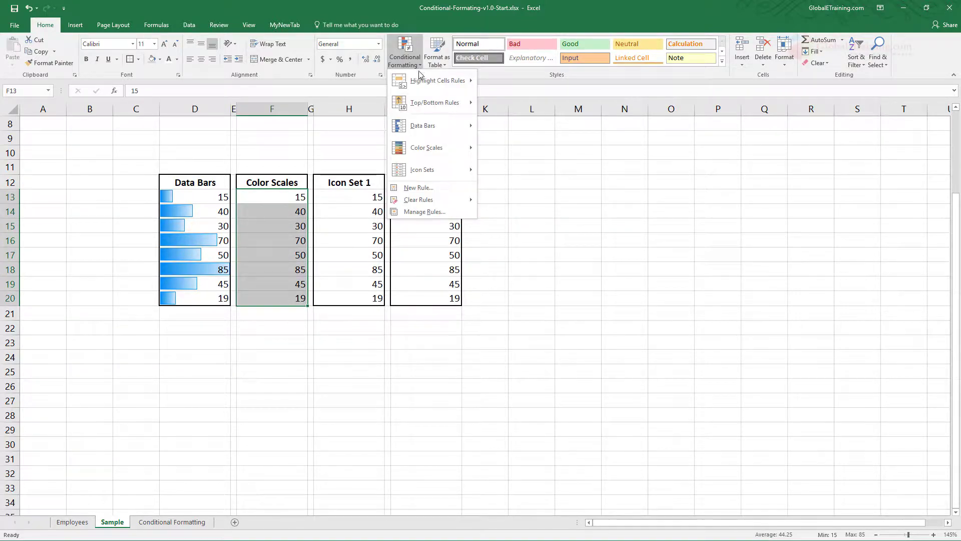
mouse_move(442, 147)
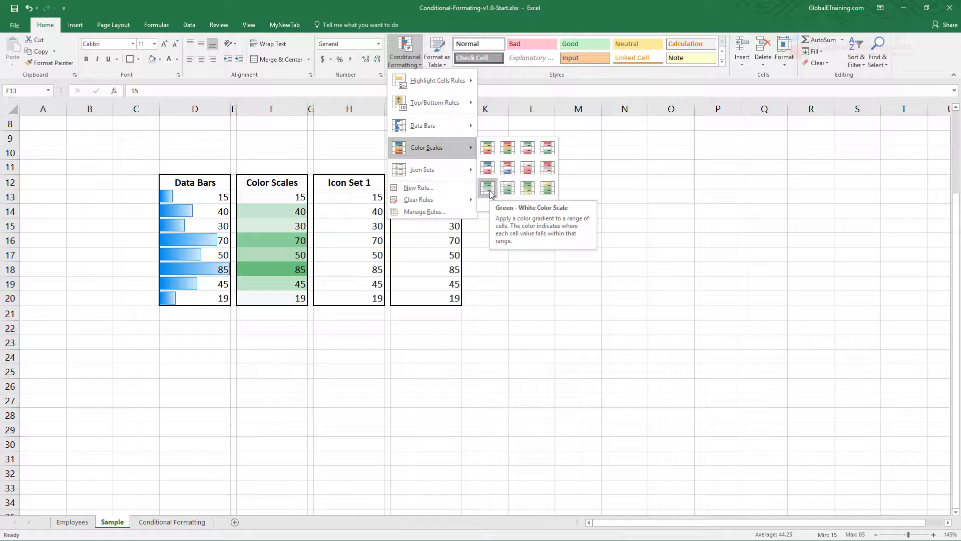
click(505, 175)
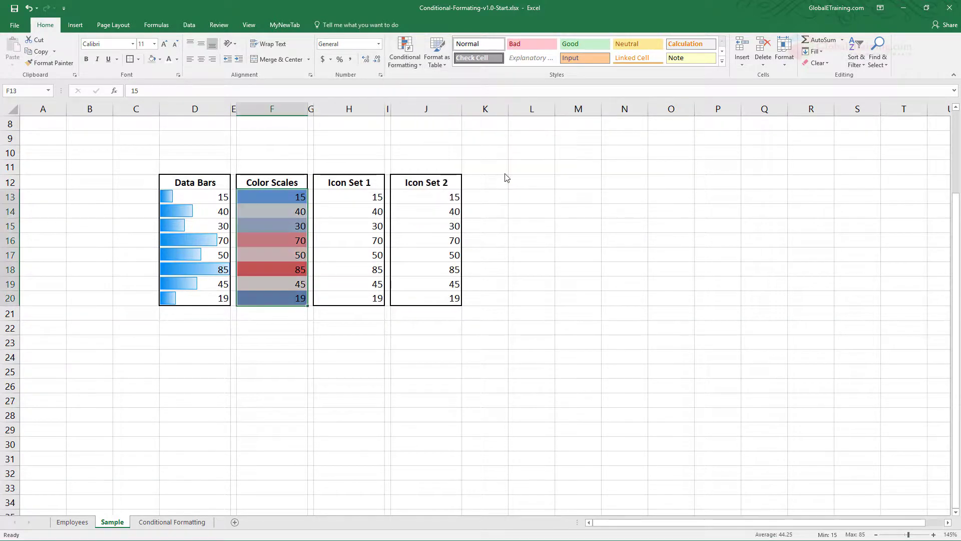
click(527, 245)
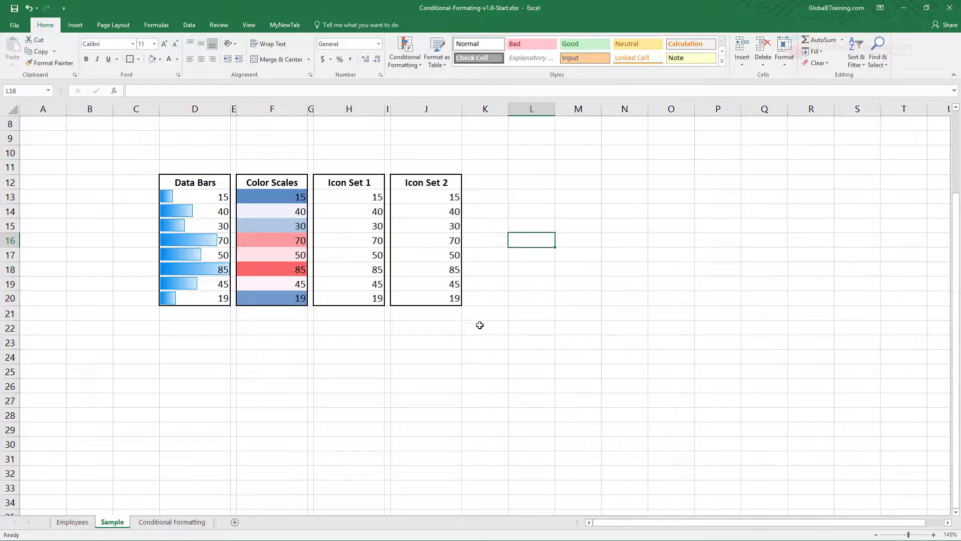
click(410, 319)
Apply the three-star ratings icon set to the Icon Set 1 values in H13:H20.
click(361, 201)
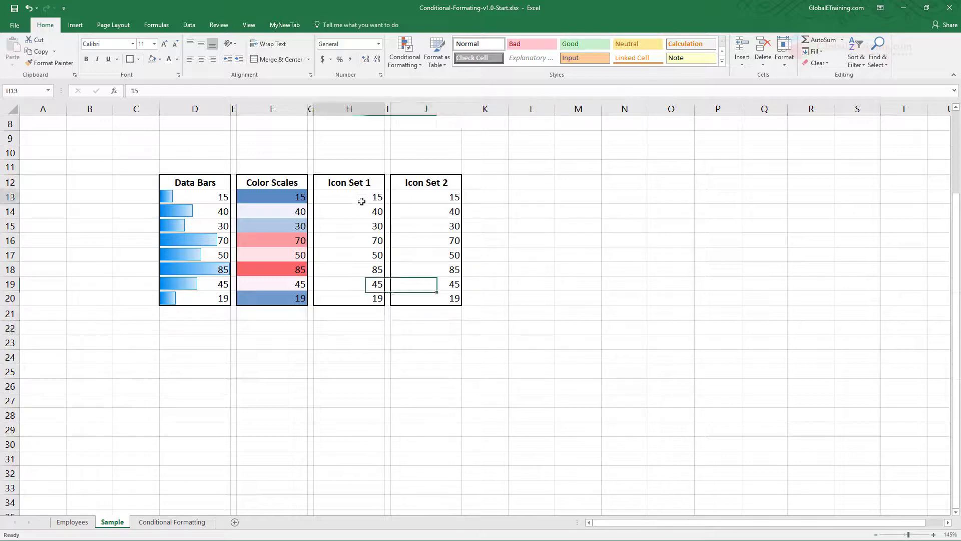
drag(361, 201, 367, 294)
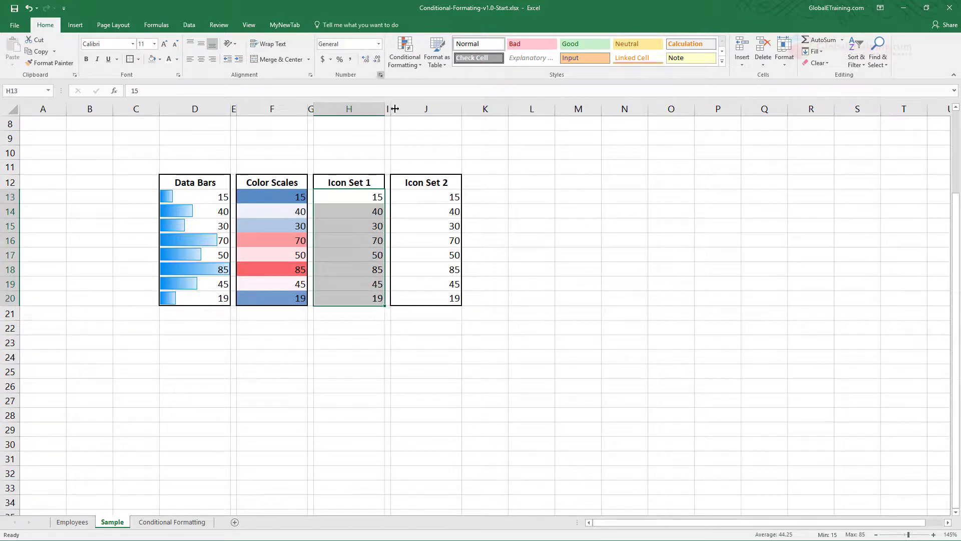
click(419, 66)
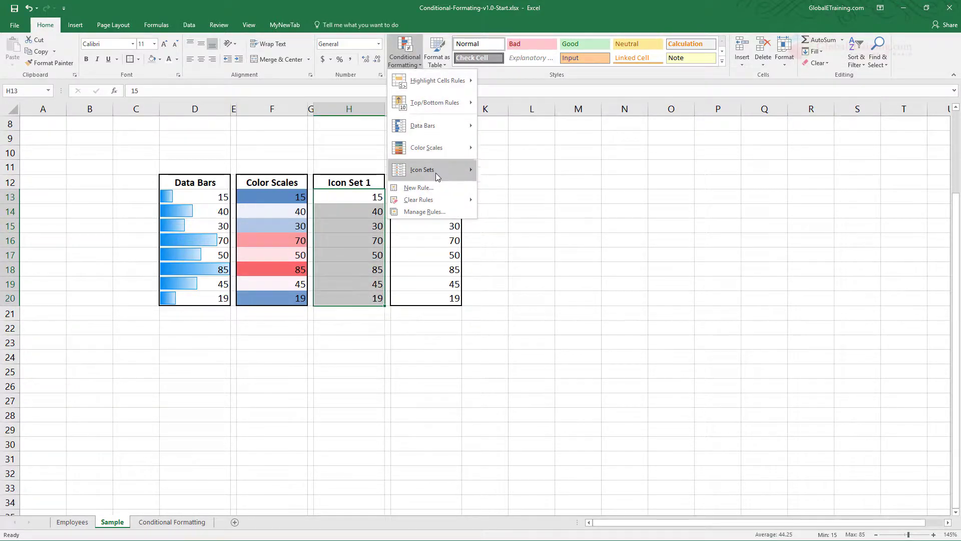
mouse_move(436, 175)
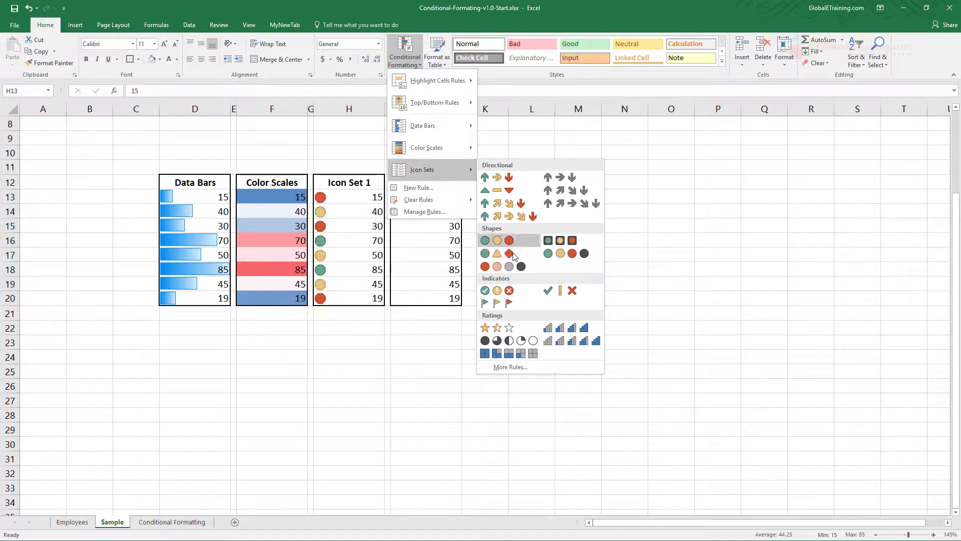
click(509, 327)
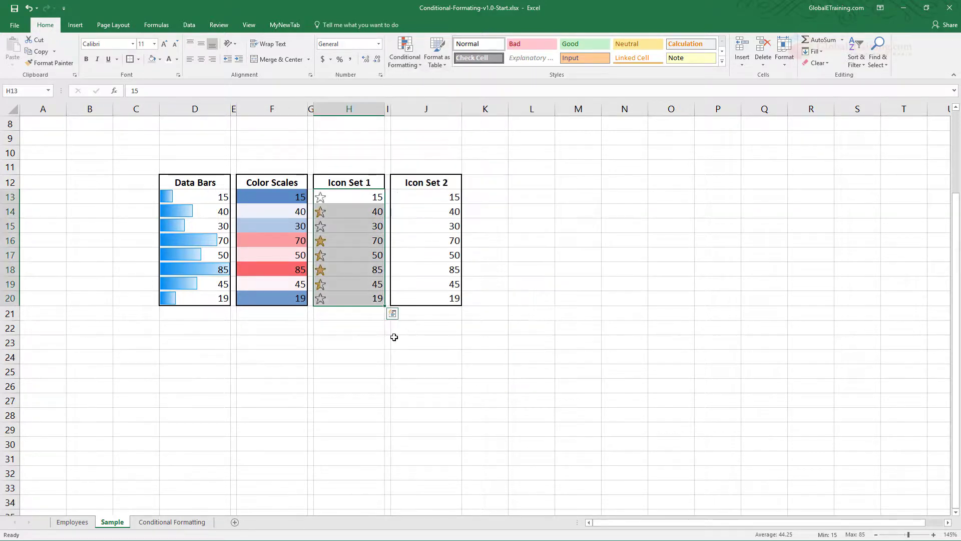
click(404, 343)
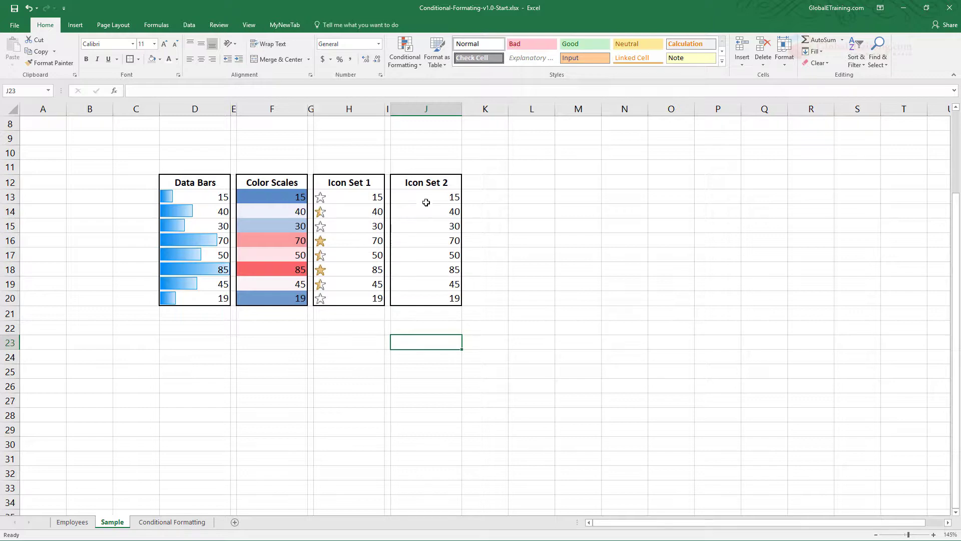
Apply the four-level signal bar ratings icon set to the Icon Set 2 values in J13:J20.
drag(425, 203, 430, 298)
click(412, 64)
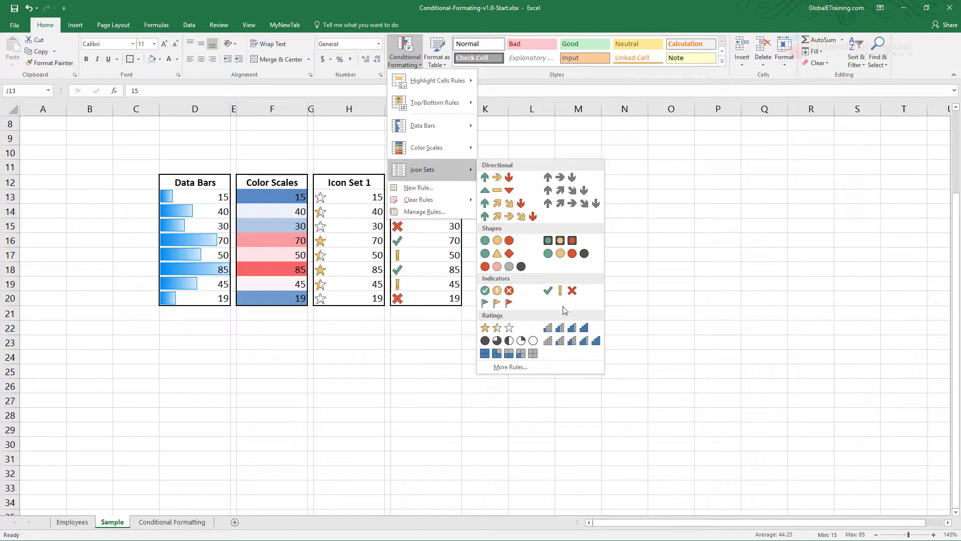
click(571, 331)
click(483, 342)
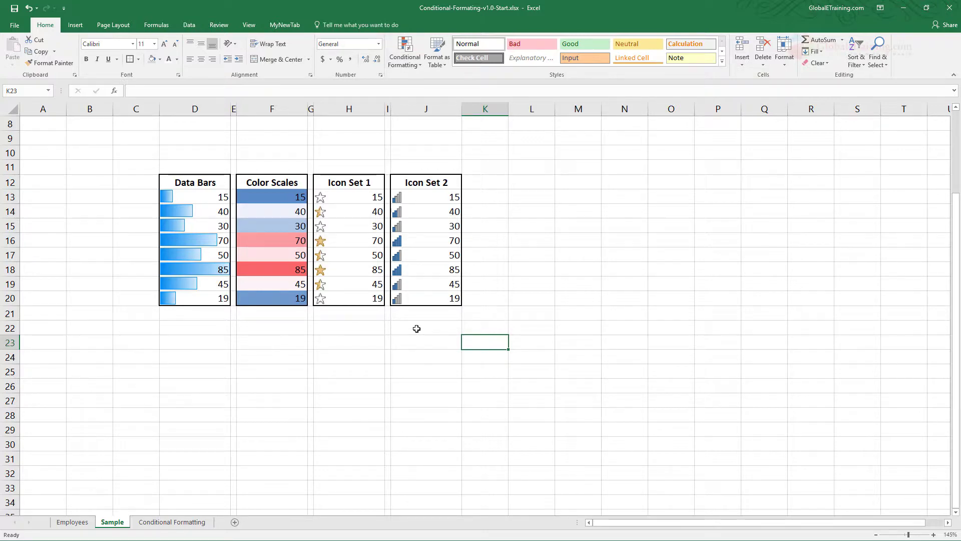
On the Employees sheet, apply green gradient-fill data bars to the Salary values in J2:J26.
click(76, 523)
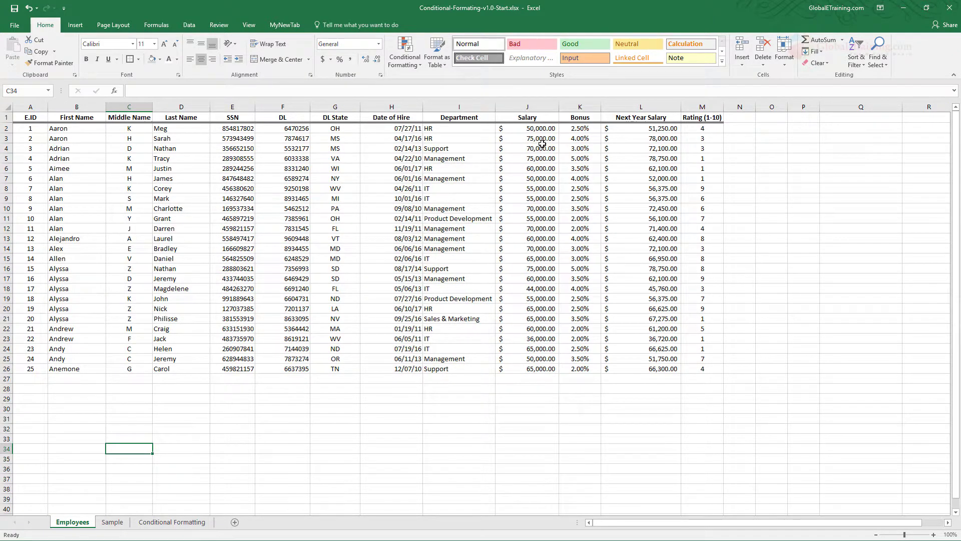
drag(533, 128, 527, 369)
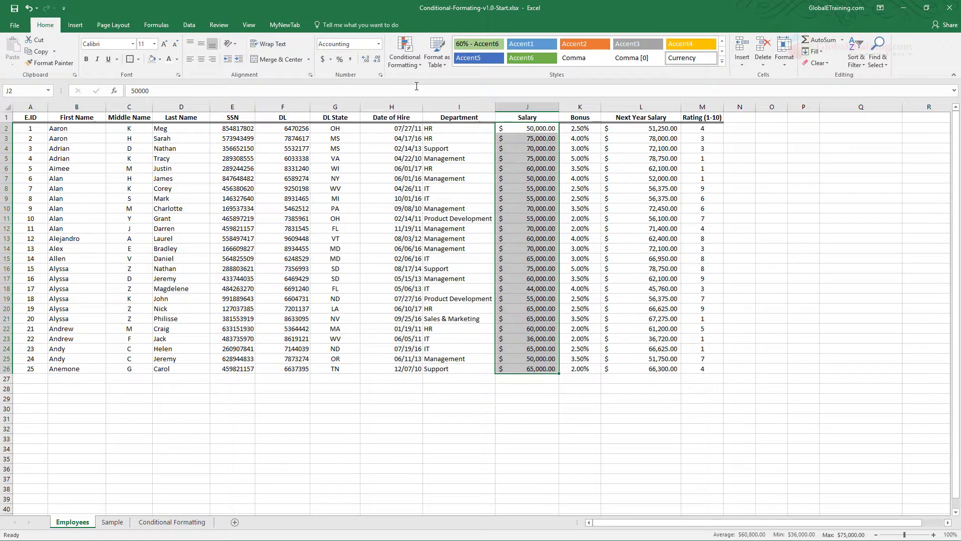
click(406, 62)
mouse_move(430, 125)
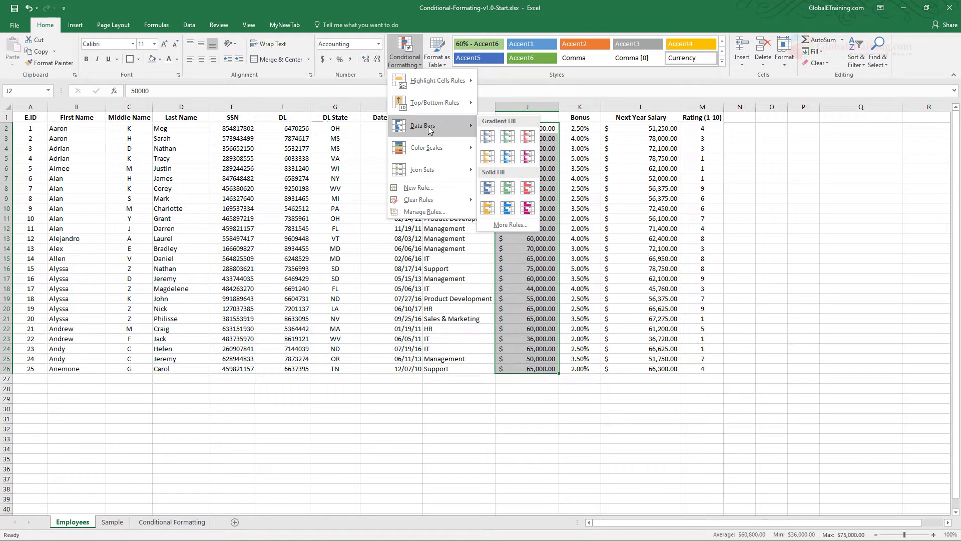
click(509, 136)
click(621, 408)
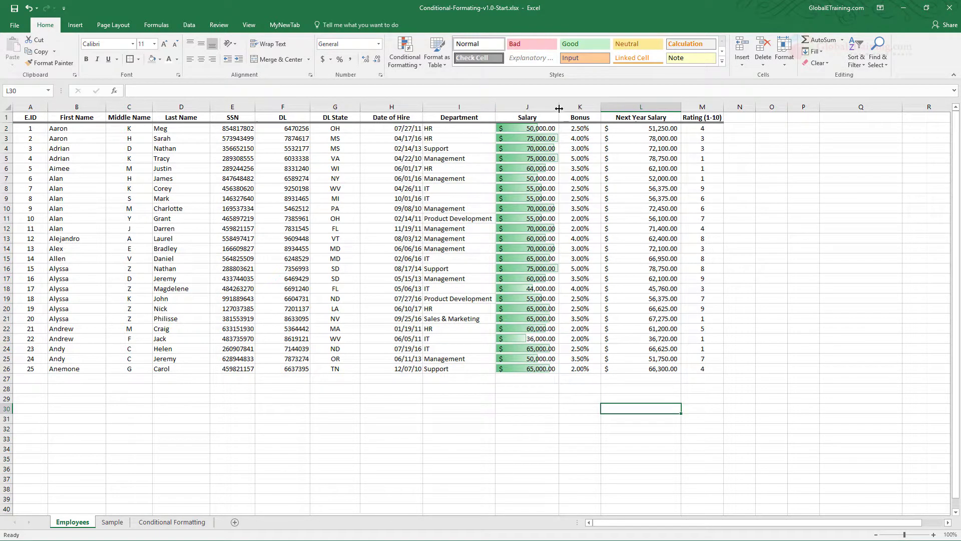
Widen the Salary column slightly and inspect the data bars in J23 and J18.
drag(558, 108, 570, 109)
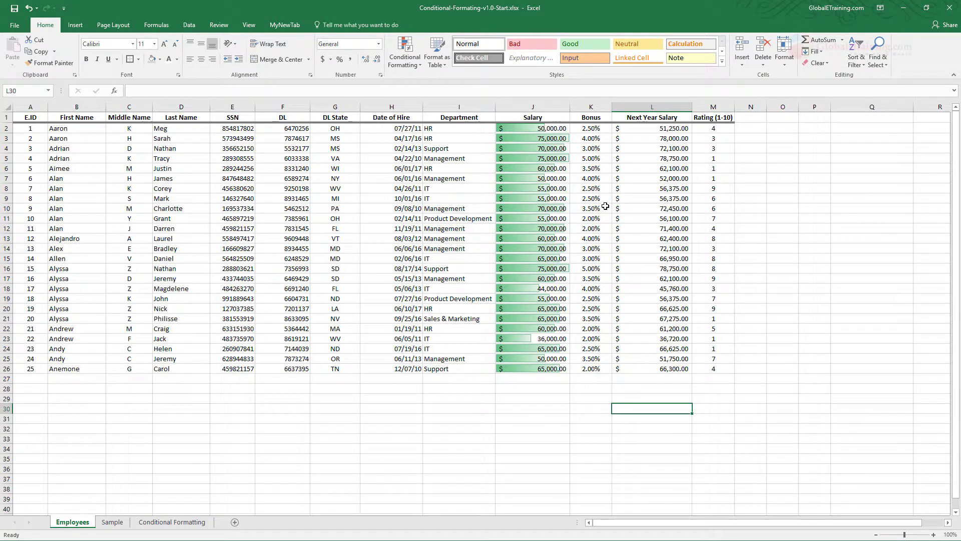
click(539, 340)
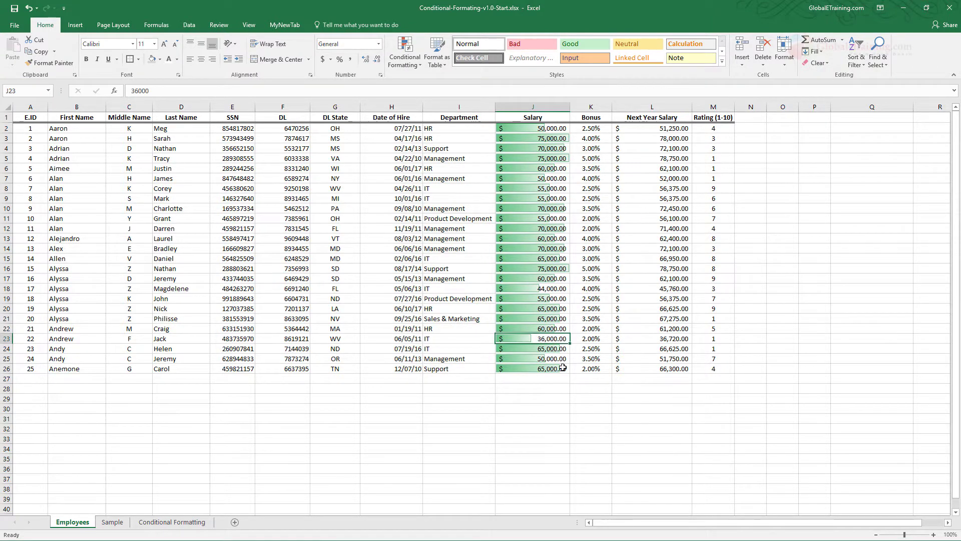
click(595, 409)
click(548, 342)
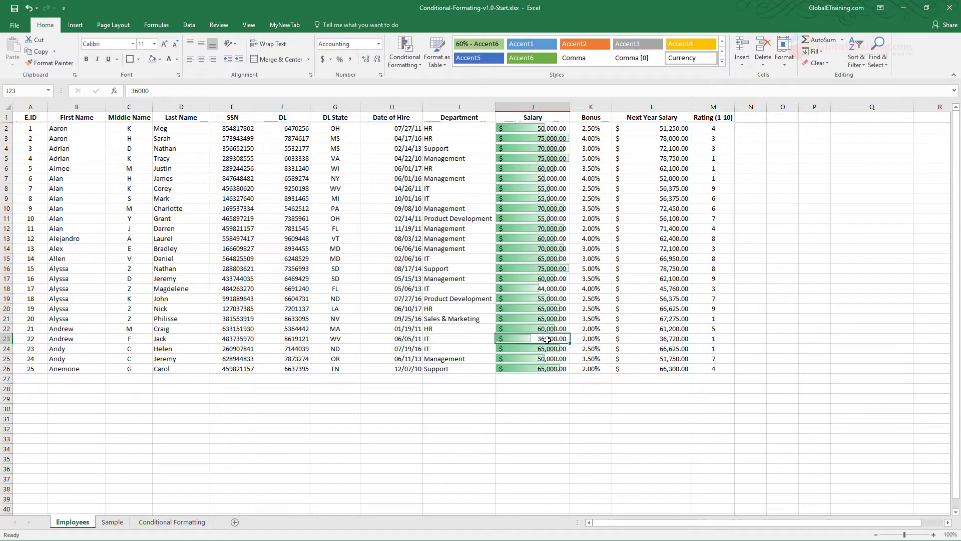
click(547, 289)
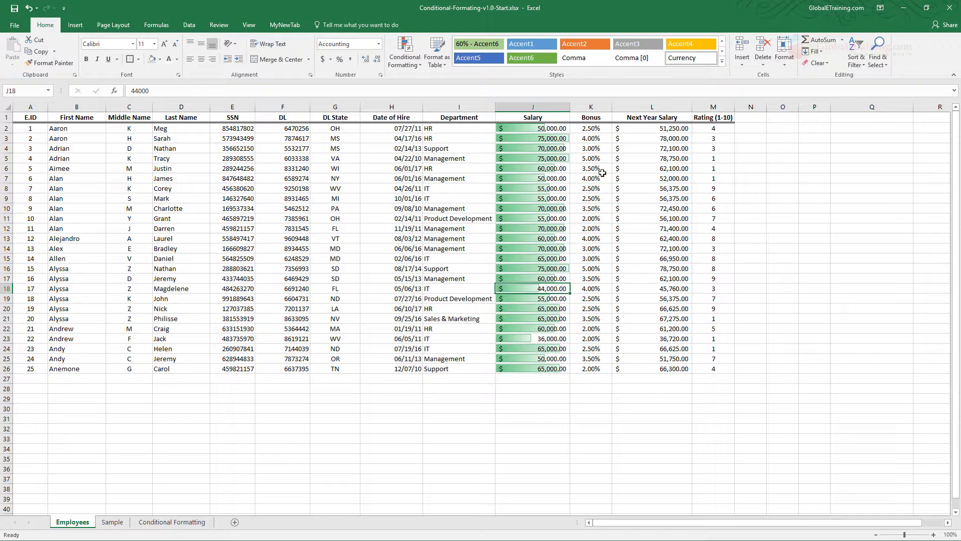
Apply the Green - White color scale to the Bonus percentages in K2:K26.
drag(589, 128, 601, 366)
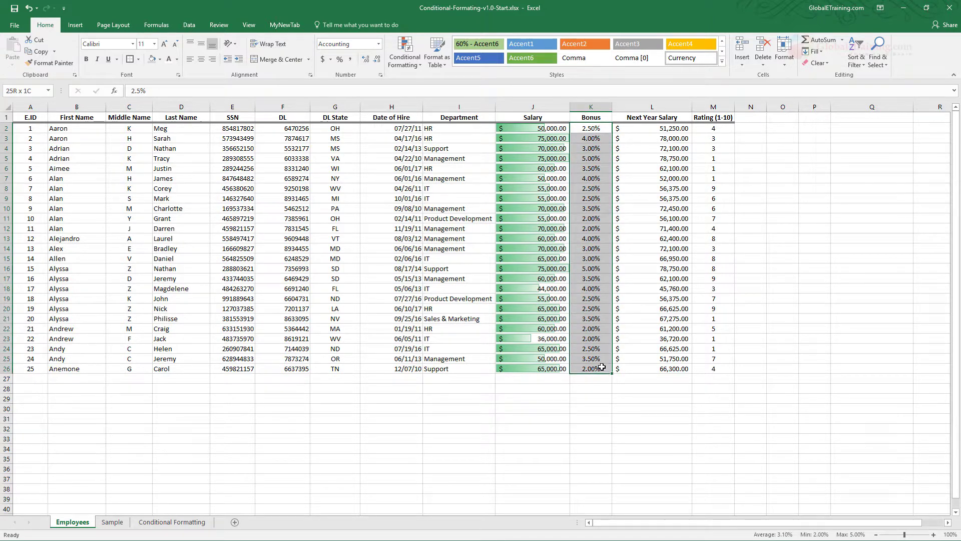
click(405, 53)
mouse_move(443, 153)
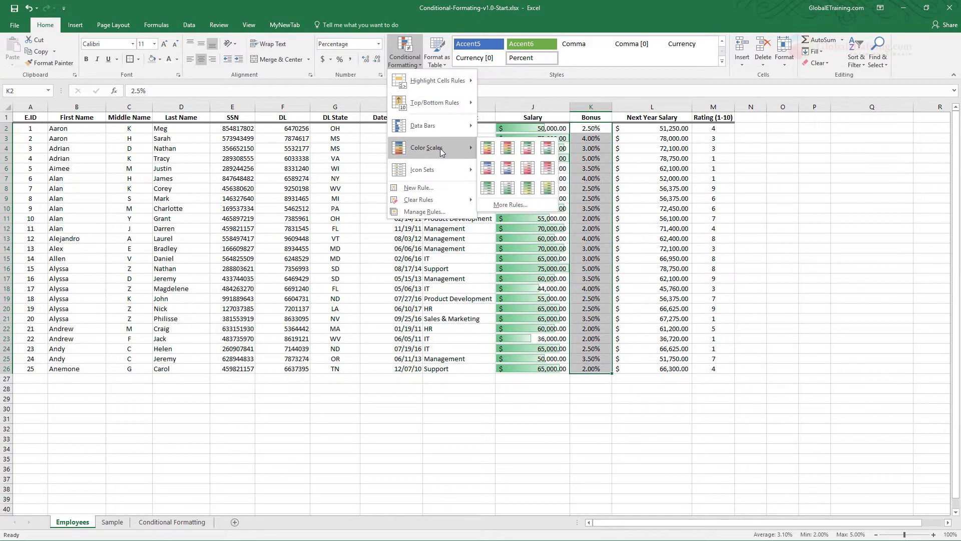
click(490, 188)
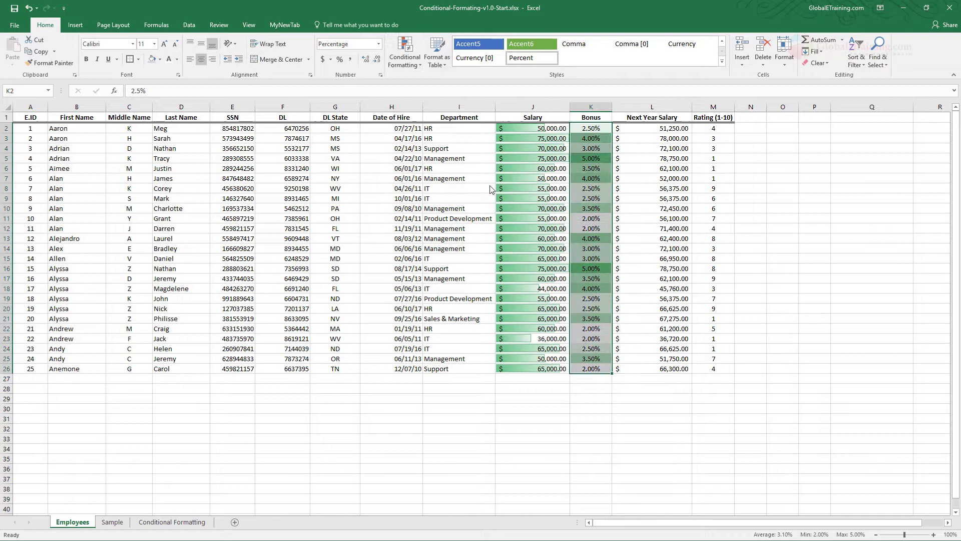
click(602, 279)
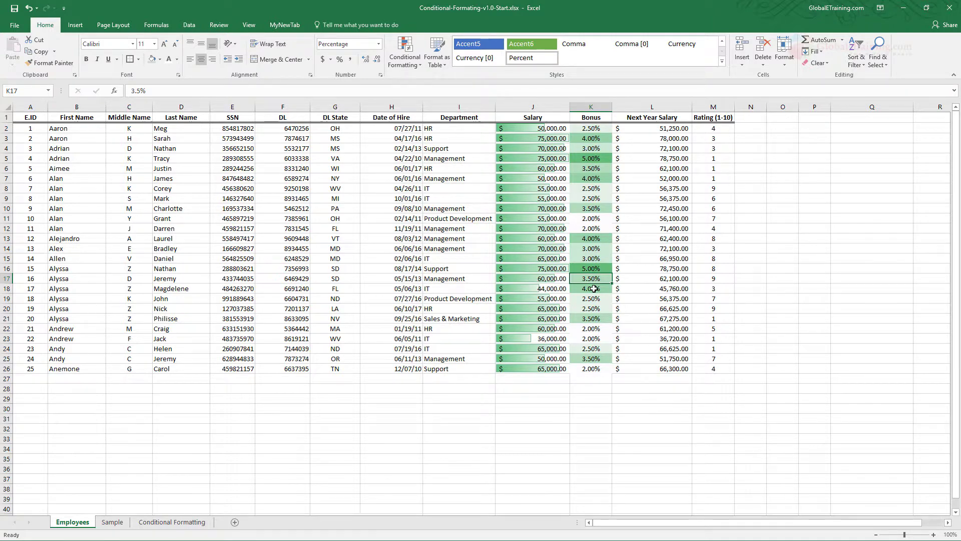
Apply the five-level quarter-circle ratings icon set to the Rating (1-10) values in M2:M26.
drag(582, 128, 592, 373)
click(621, 379)
drag(719, 129, 721, 371)
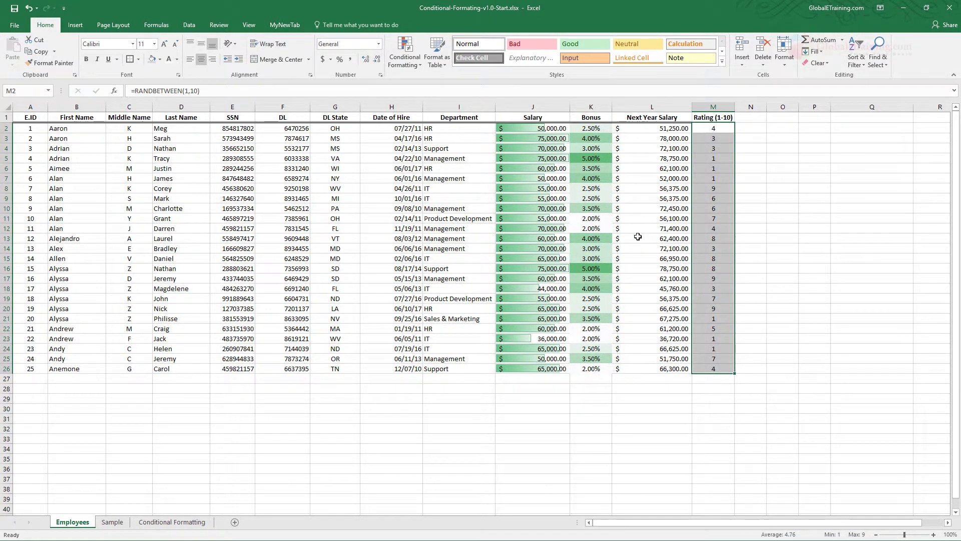
click(441, 66)
click(404, 57)
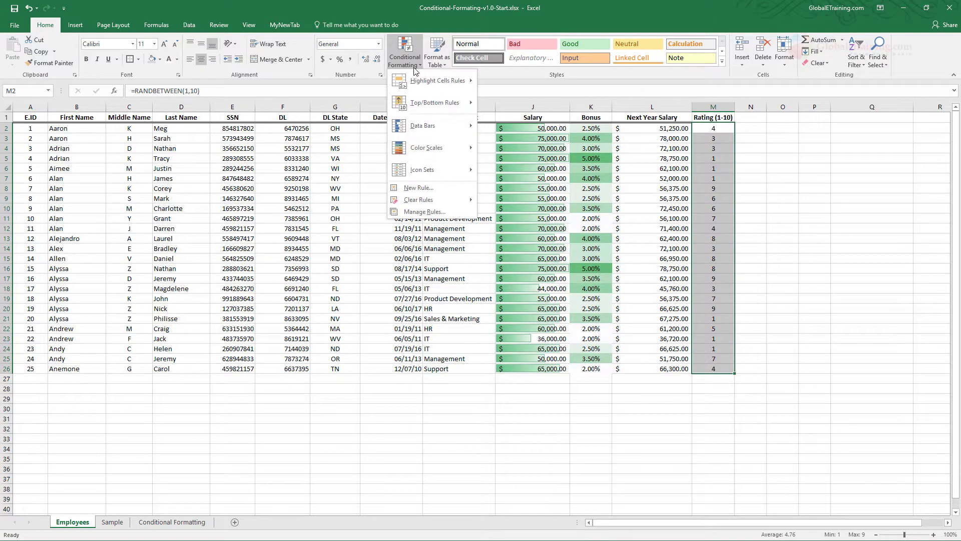
mouse_move(450, 172)
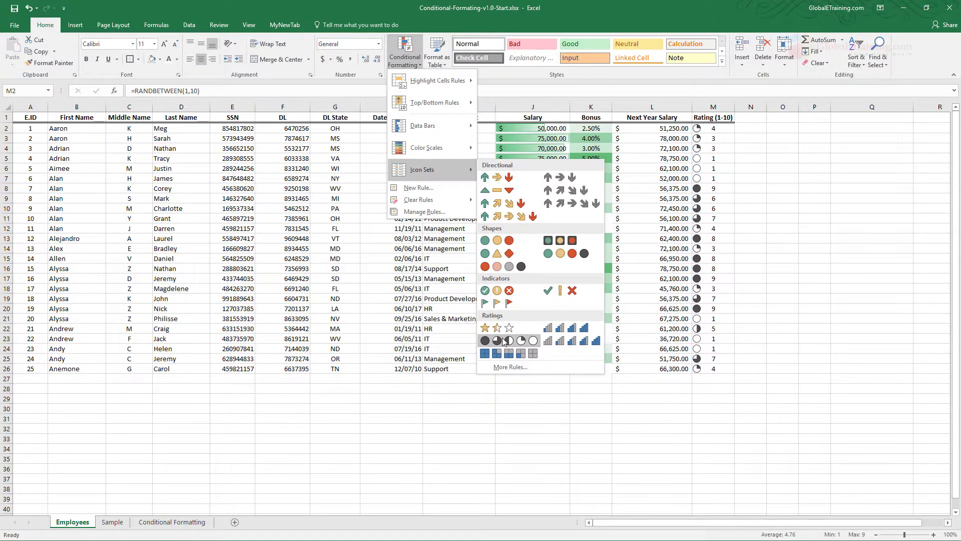
click(791, 289)
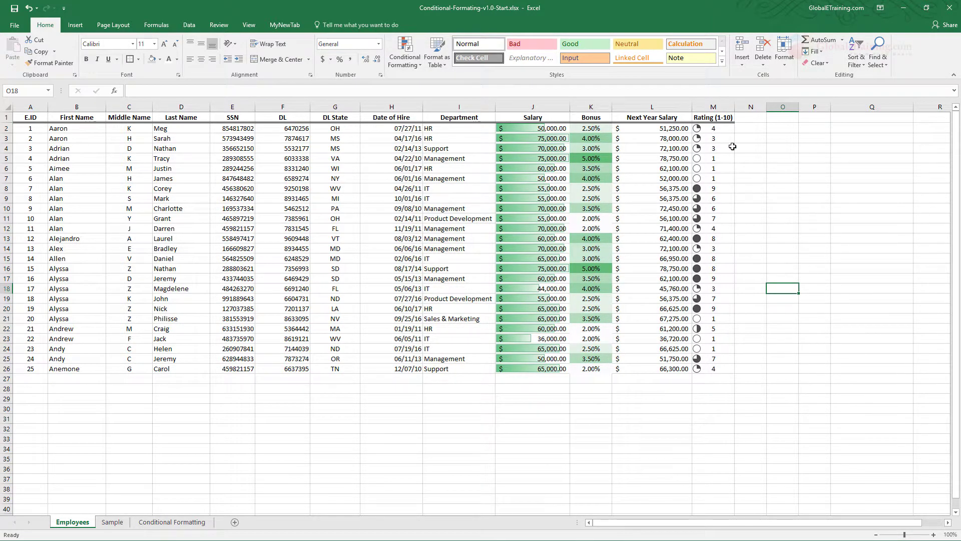
Inspect the rating icons in column M, comparing high scores in M13 and M15:M17 with low scores in M24 and M21.
click(713, 188)
click(717, 236)
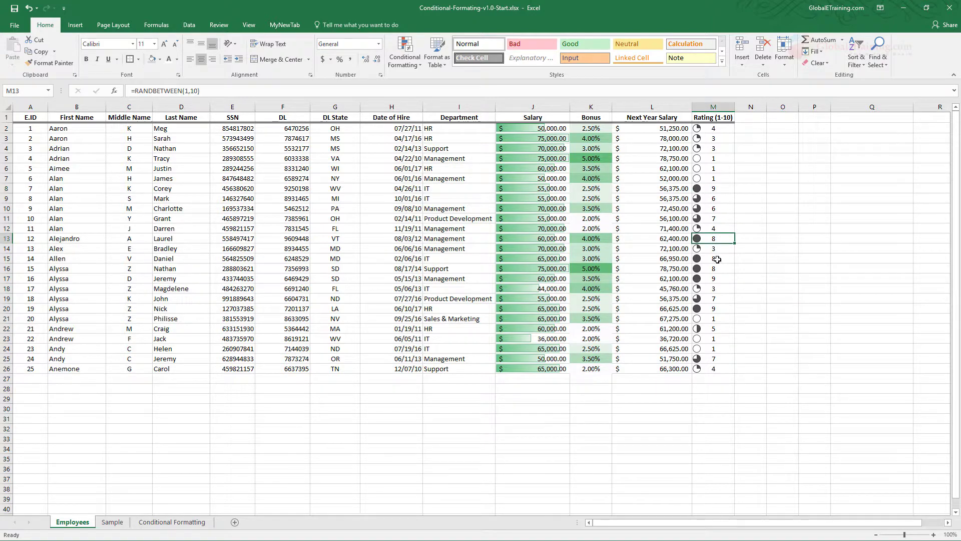
click(717, 260)
click(719, 269)
click(722, 279)
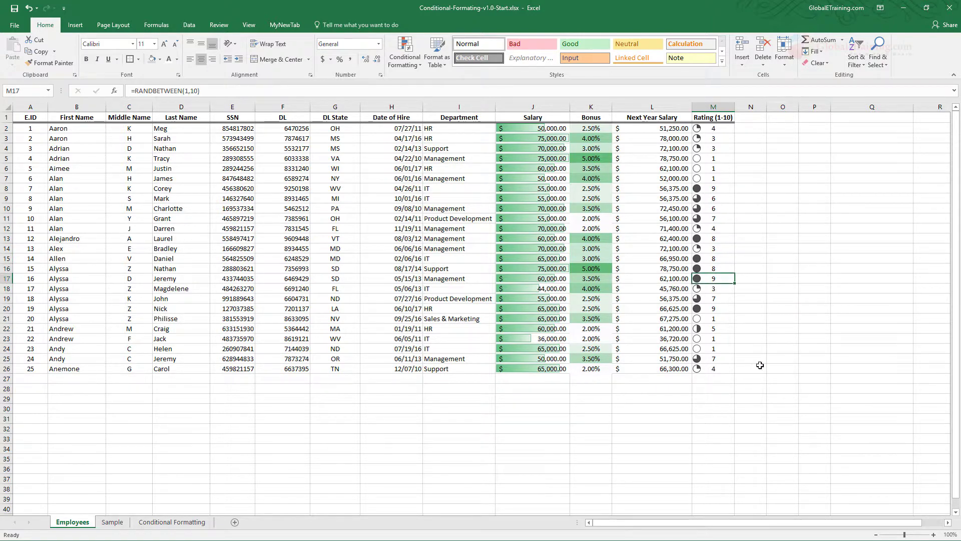
click(722, 346)
click(716, 320)
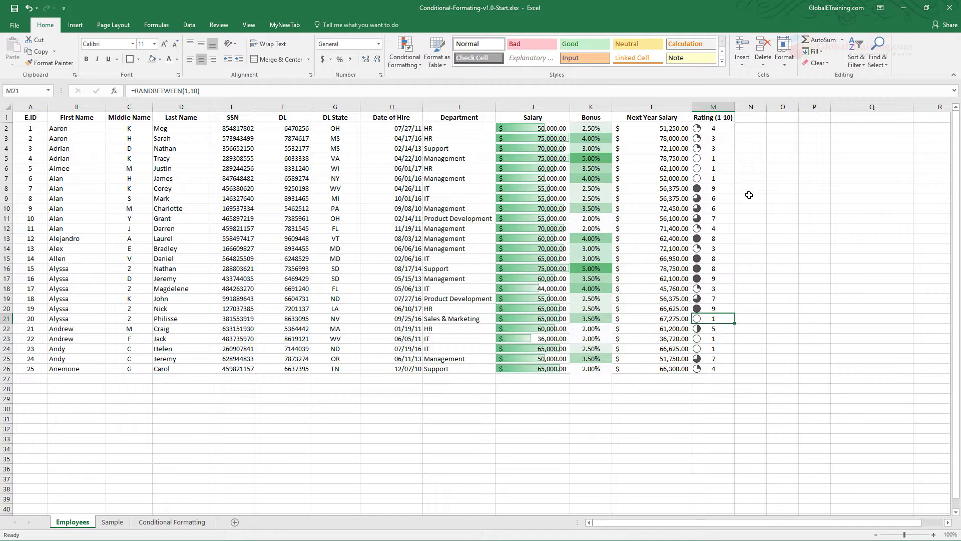
click(414, 64)
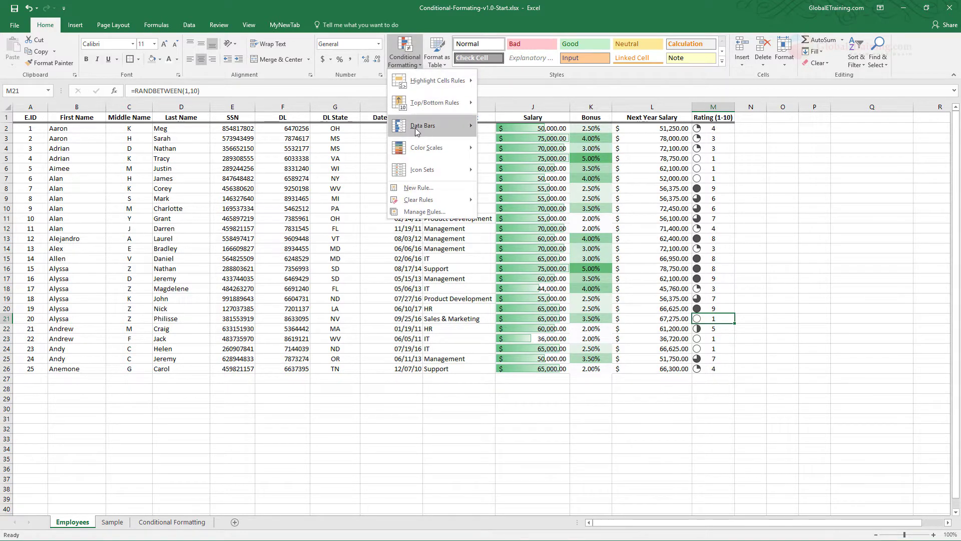
mouse_move(449, 153)
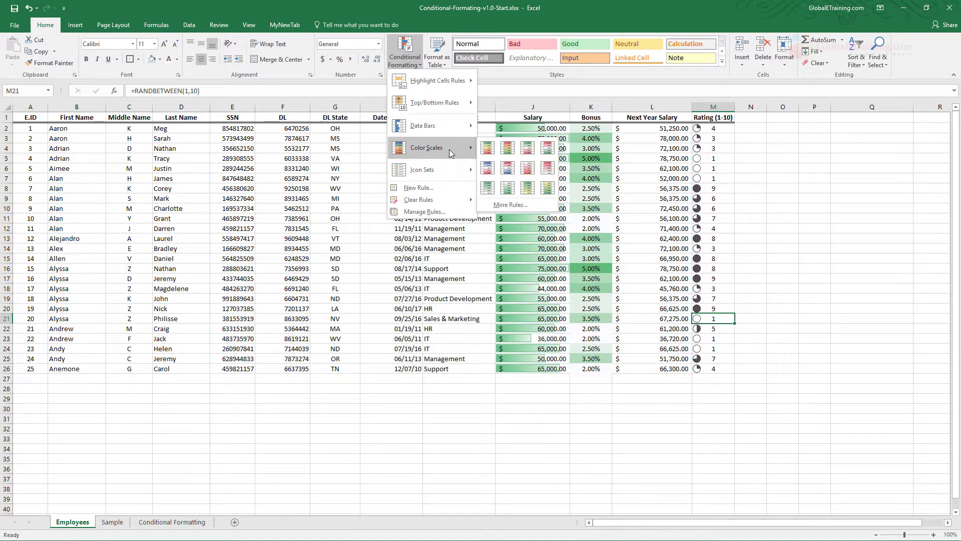
mouse_move(446, 171)
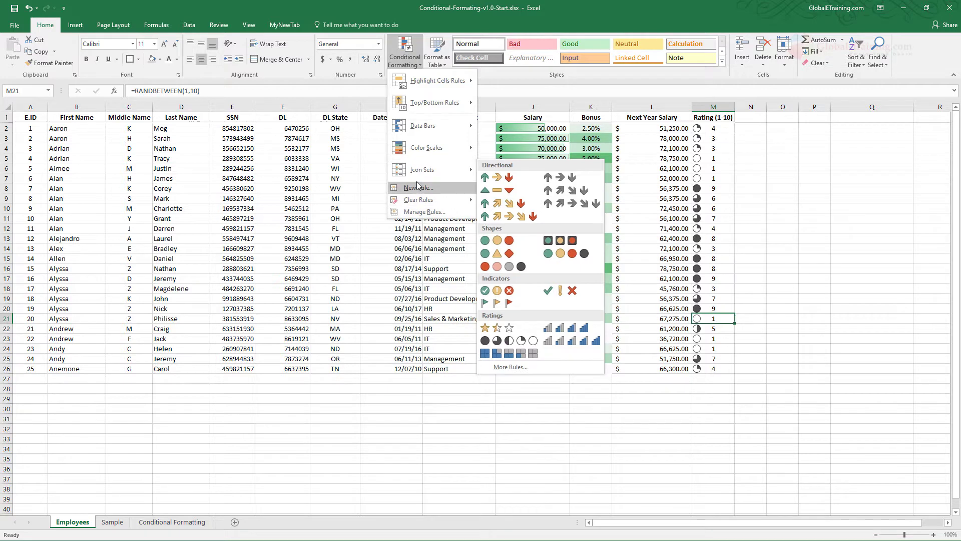
mouse_move(430, 199)
click(333, 231)
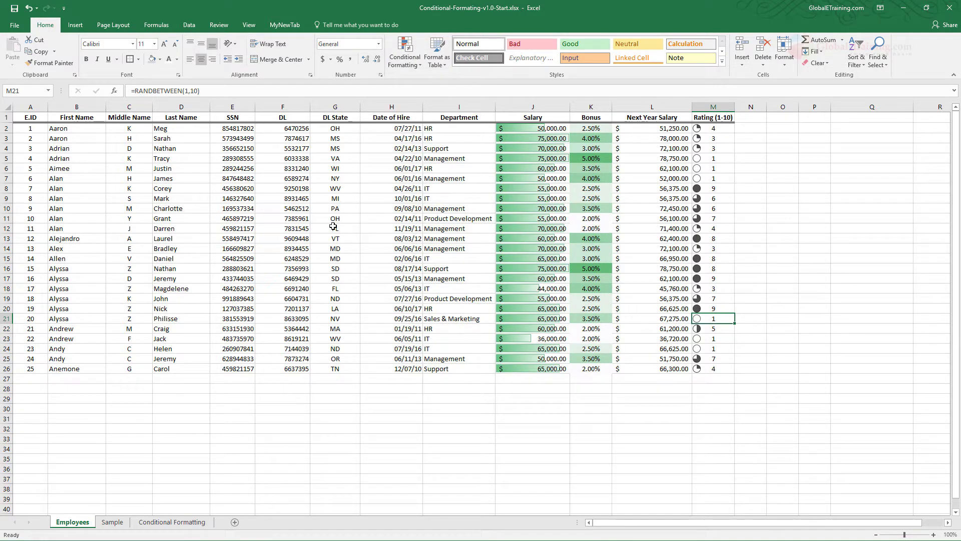